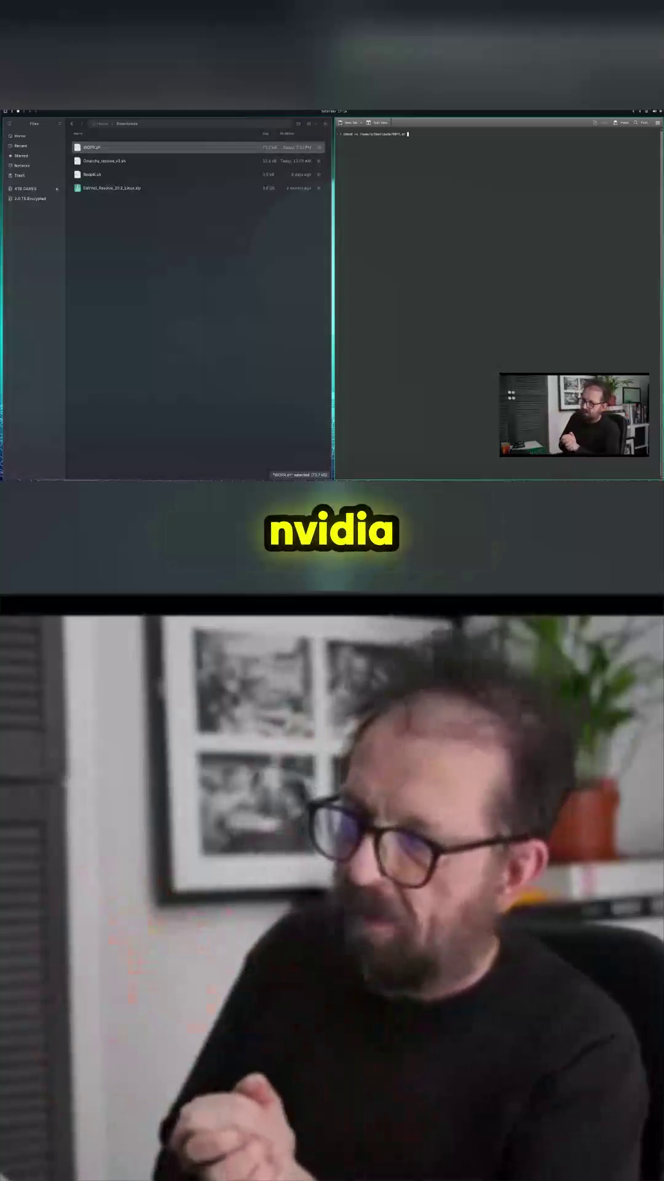
# Run the gaming setup script and authenticate with the sudo password
pyautogui.press('Return')
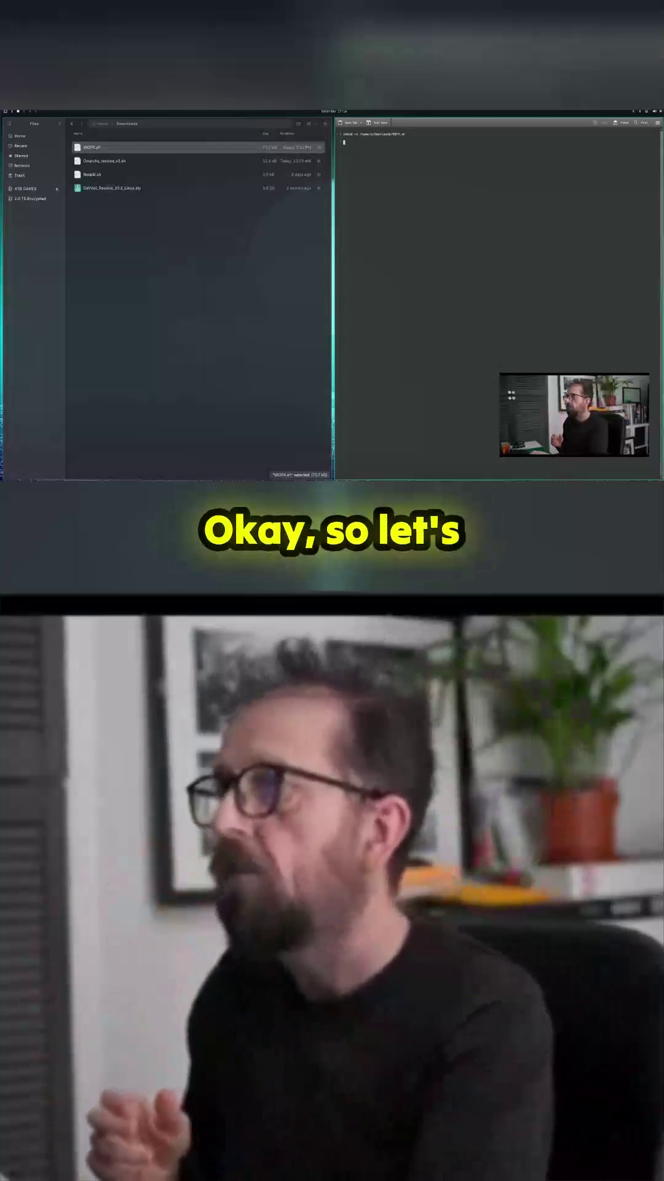
pyautogui.click(98, 150)
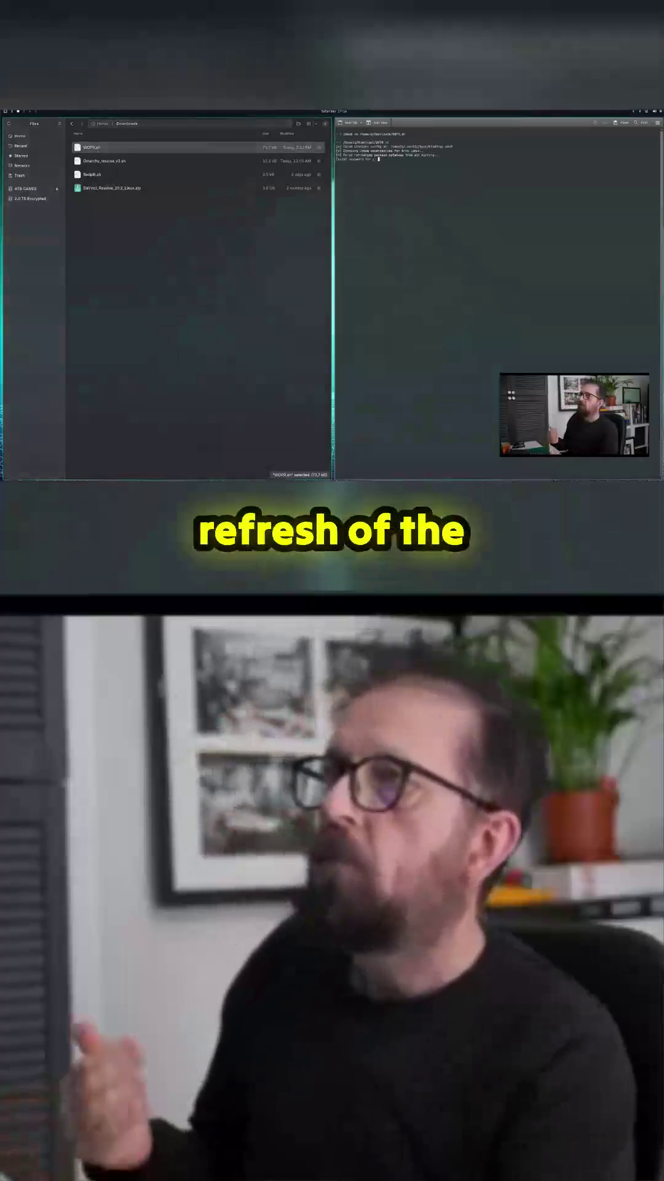
pyautogui.press('Return')
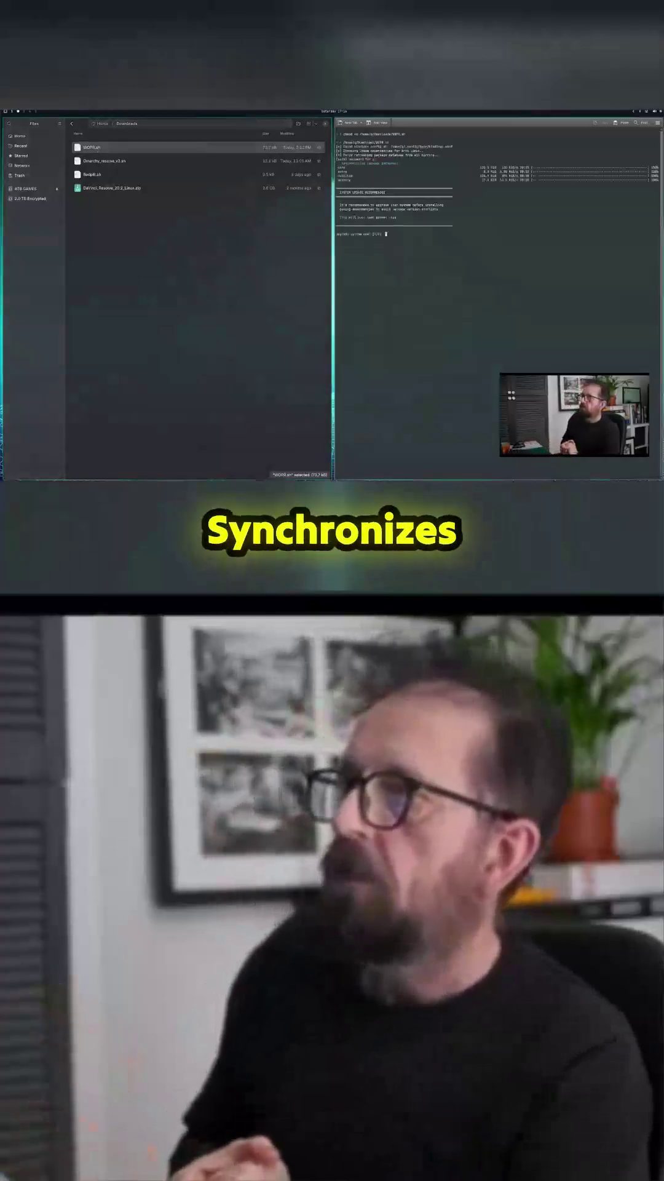
pyautogui.write('y')
# Answer yes to 'Upgrade system now?' and to 'Install missing required packages?'
pyautogui.press('Return')
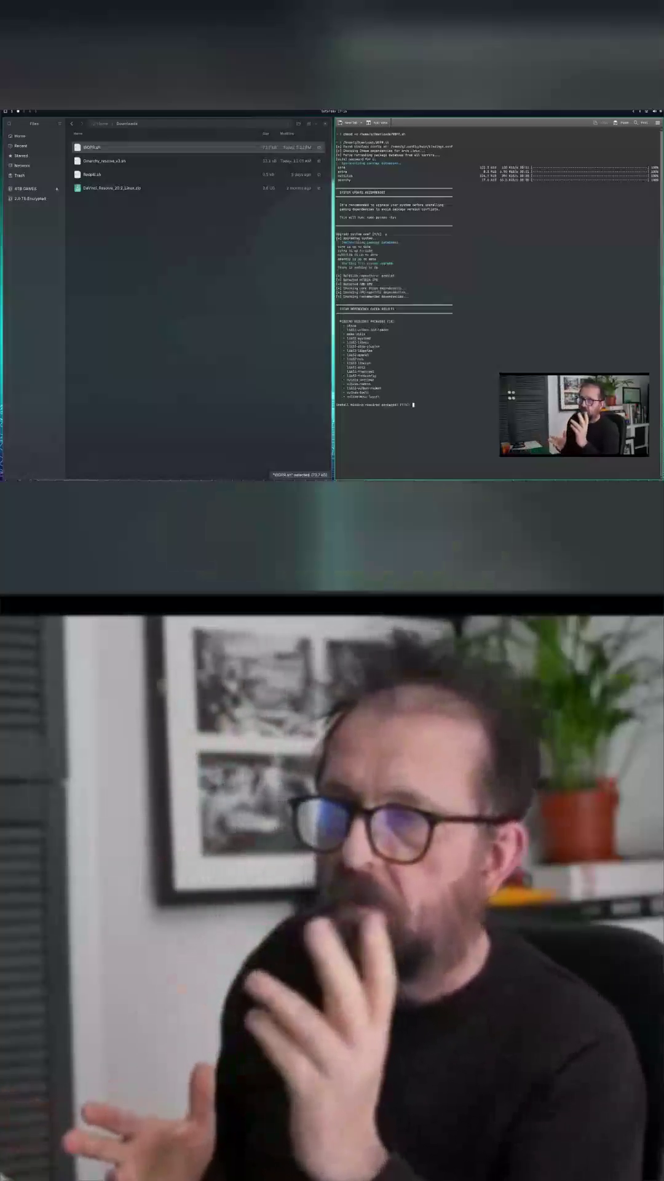
pyautogui.write('y')
pyautogui.press('Return')
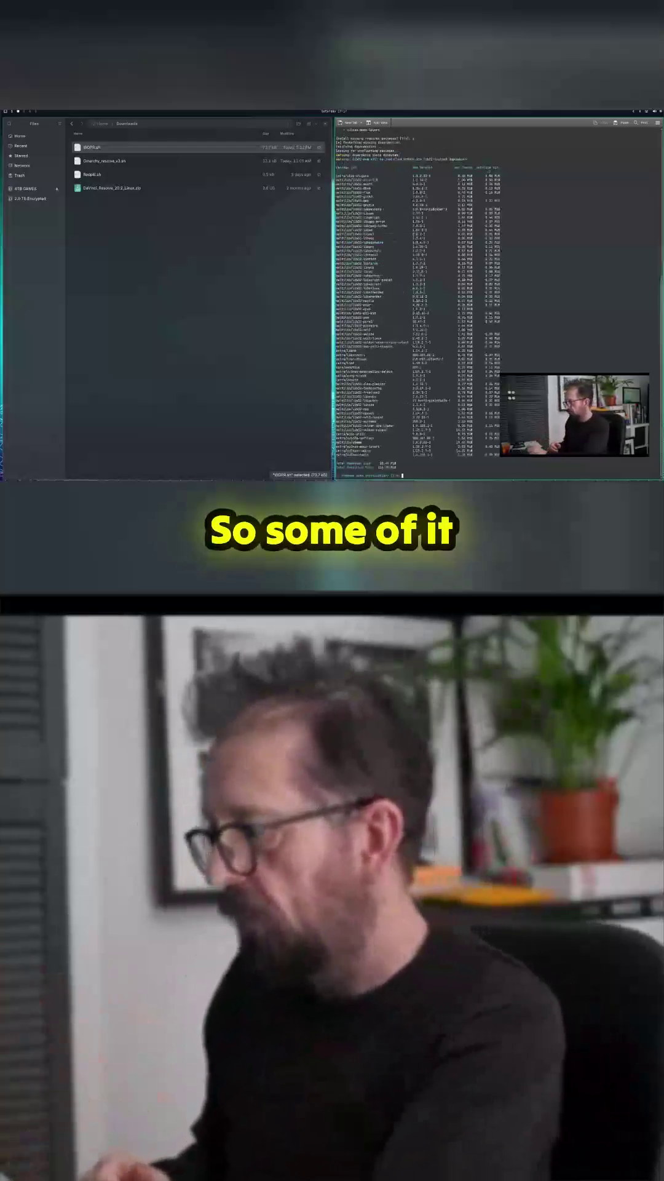
# Accept the default 'Y' at 'Proceed with installation?' to install the gaming dependencies
pyautogui.press('Return')
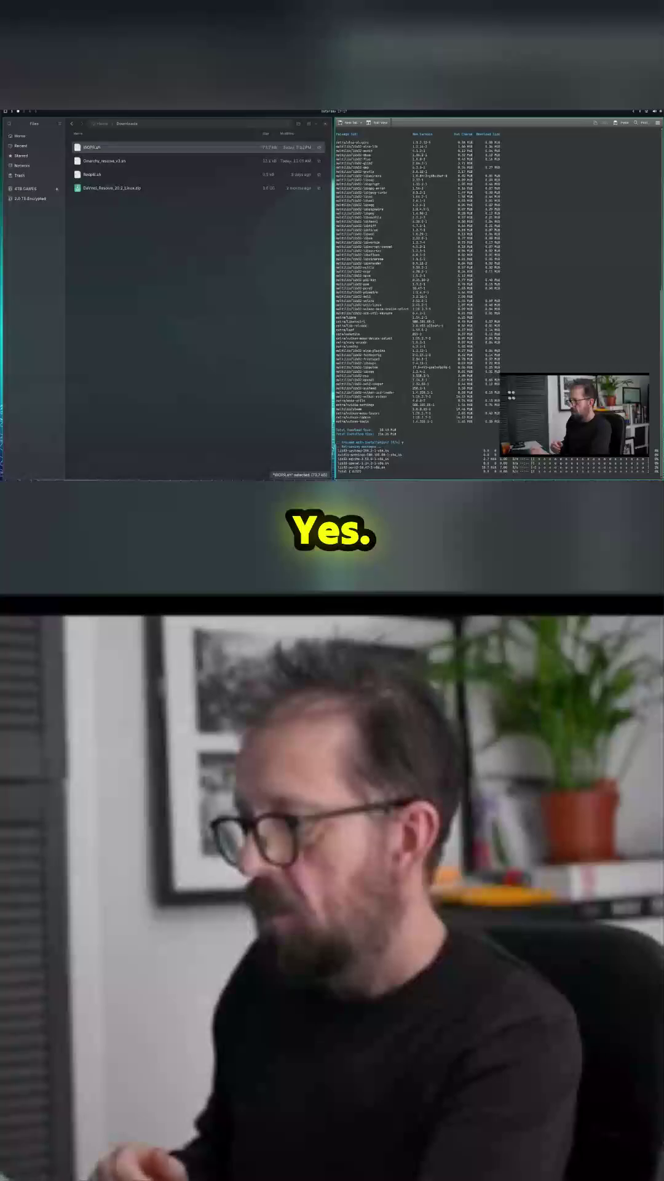